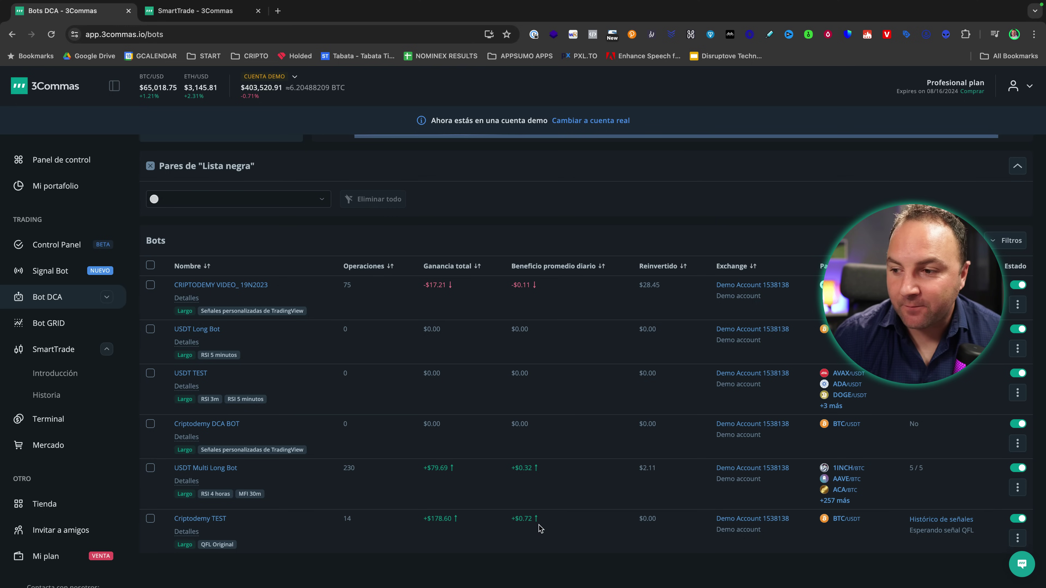
Switch to the SmartTrade page and check which exchange accounts are available for trading
{"action": "scroll", "coordinate": [453, 523], "scroll_direction": "up", "scroll_amount": 5}
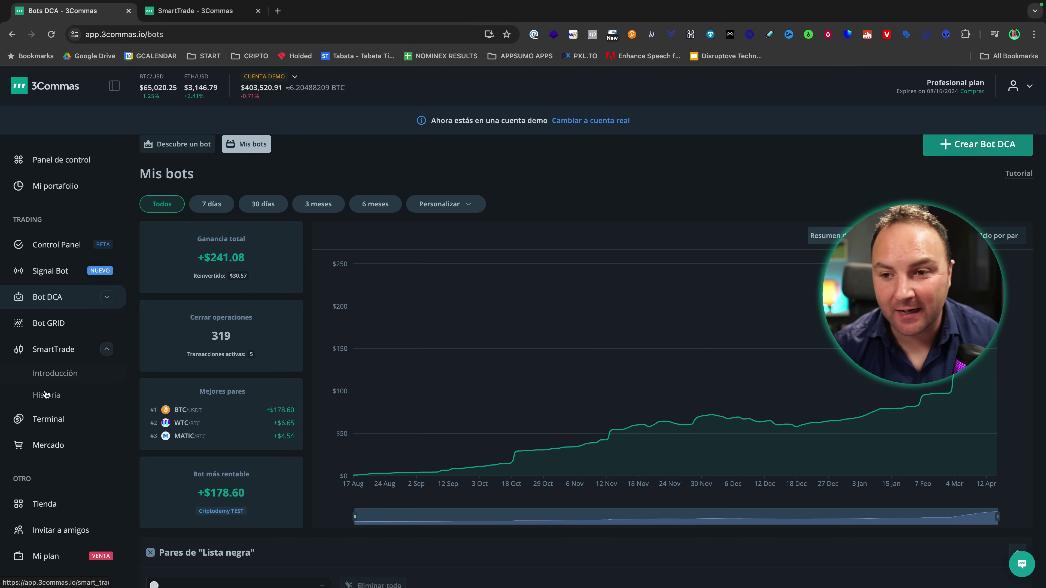
{"action": "left_click", "coordinate": [197, 9]}
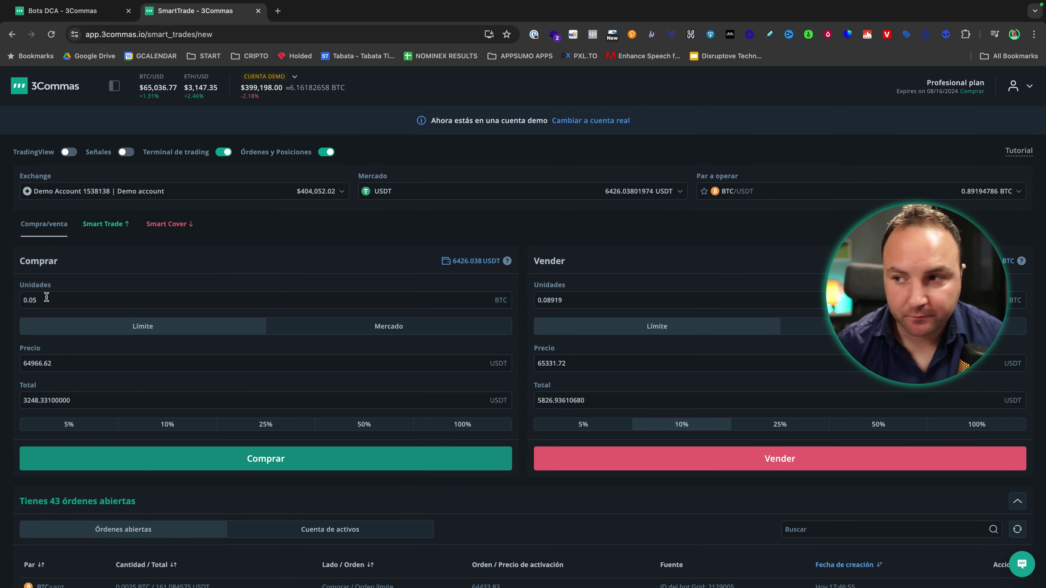
{"action": "left_click", "coordinate": [103, 193]}
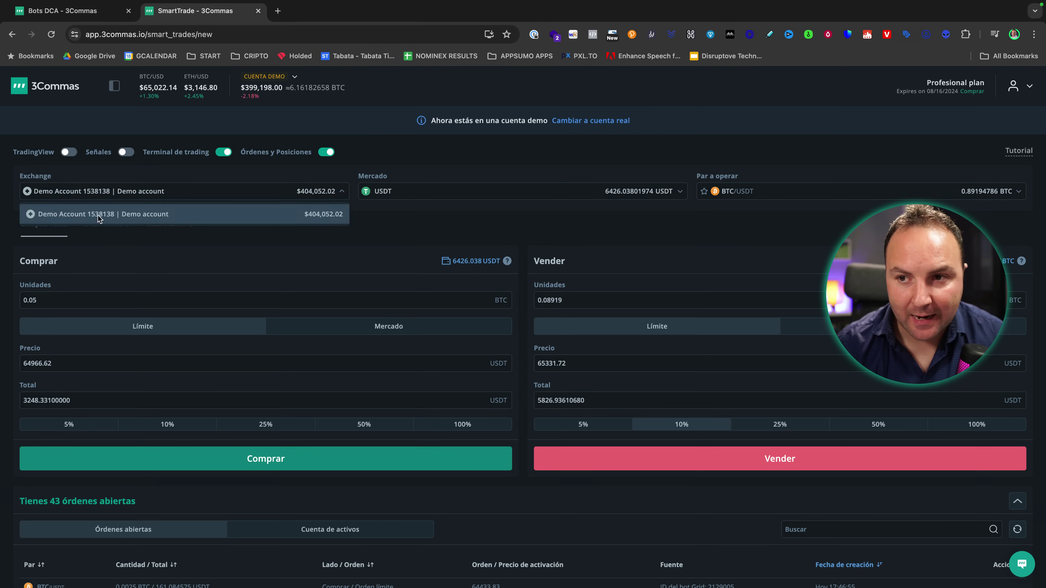
{"action": "left_click", "coordinate": [432, 220]}
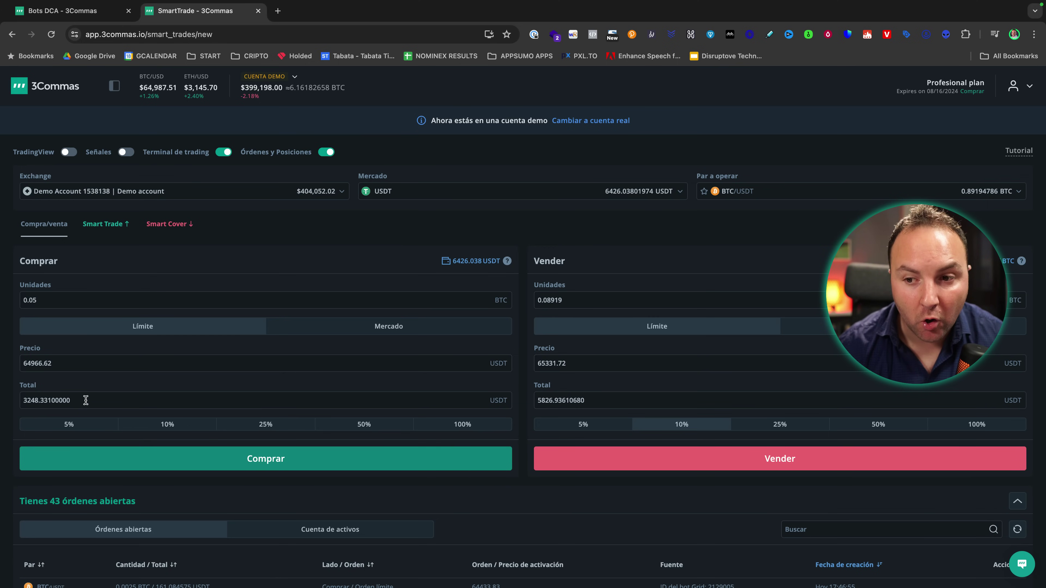
Set the total of the BTC/USDT buy order to 3500 USDT
{"action": "left_click_drag", "start_coordinate": [75, 400], "coordinate": [11, 402]}
{"action": "type", "text": "3500"}
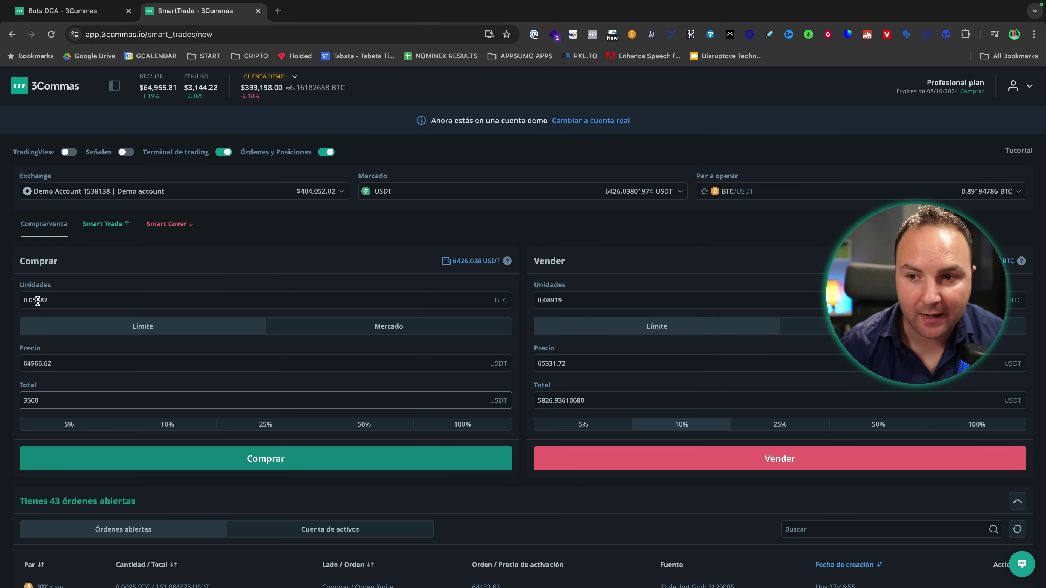
Size the BTC/USDT buy order at 25% of the available balance and make it a market order
{"action": "left_click", "coordinate": [167, 426]}
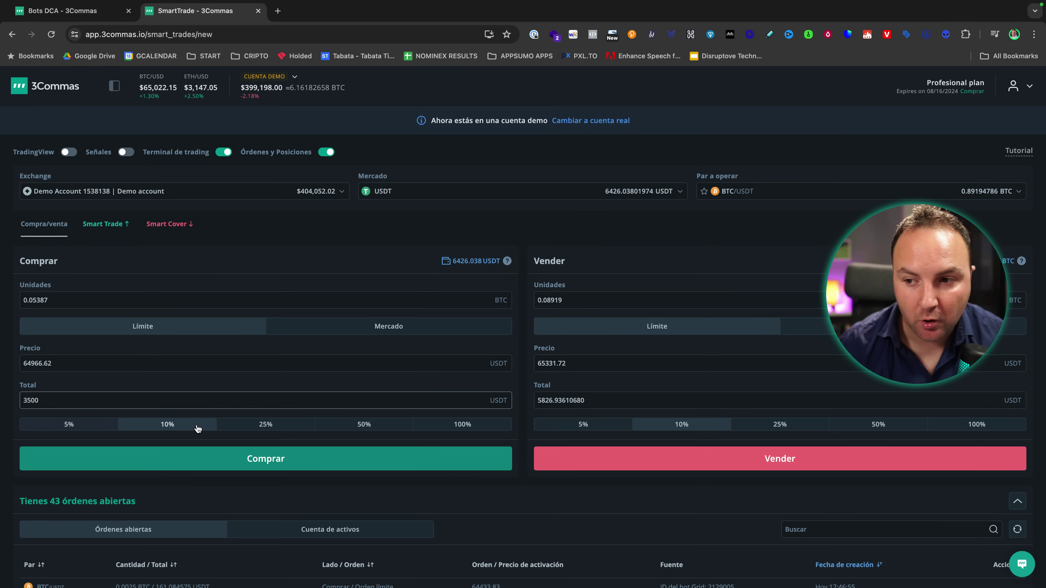
{"action": "left_click", "coordinate": [259, 426]}
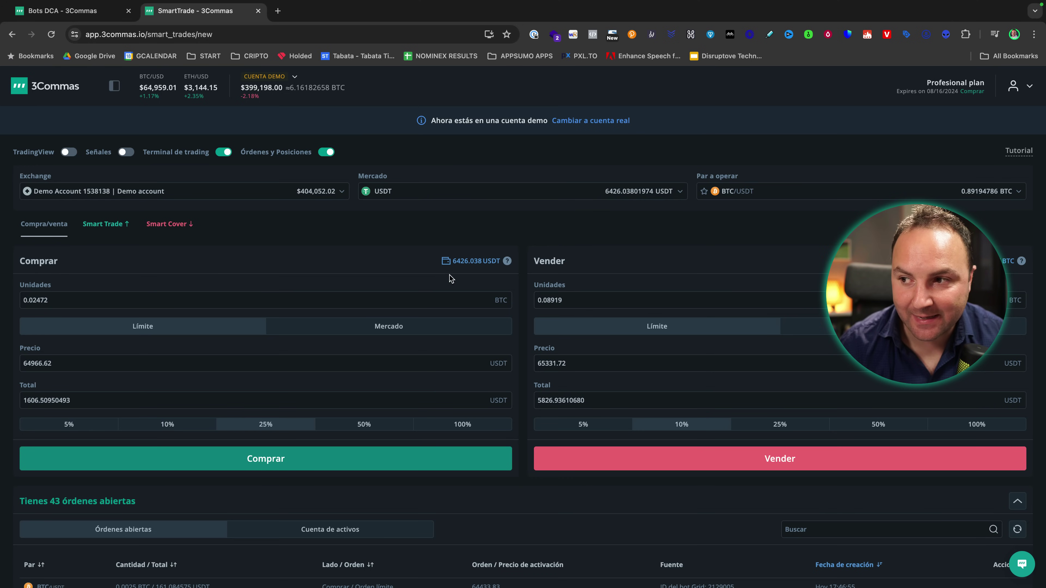
{"action": "scroll", "coordinate": [38, 391], "scroll_direction": "down", "scroll_amount": 1}
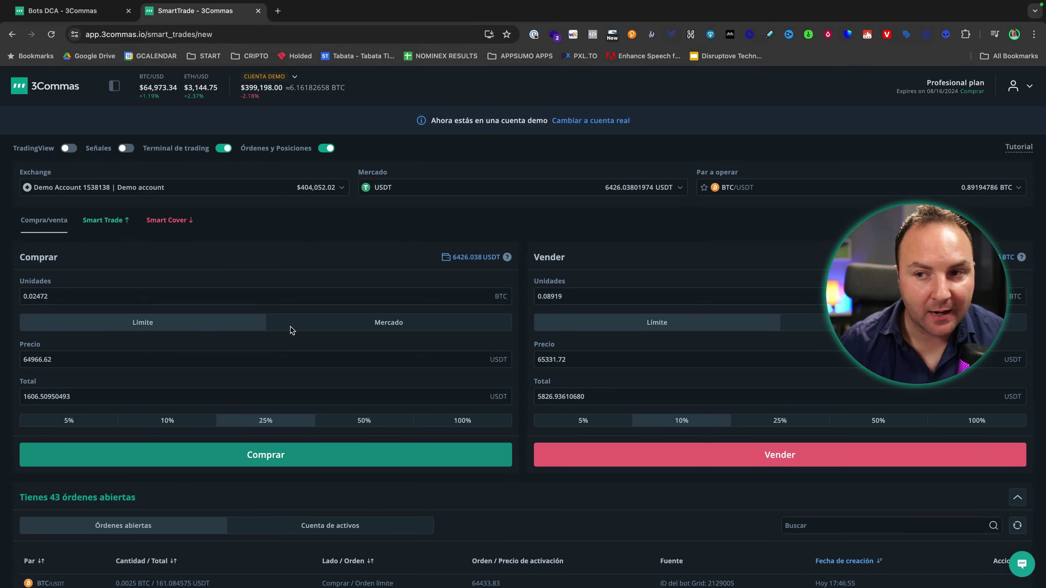
{"action": "left_click", "coordinate": [351, 332]}
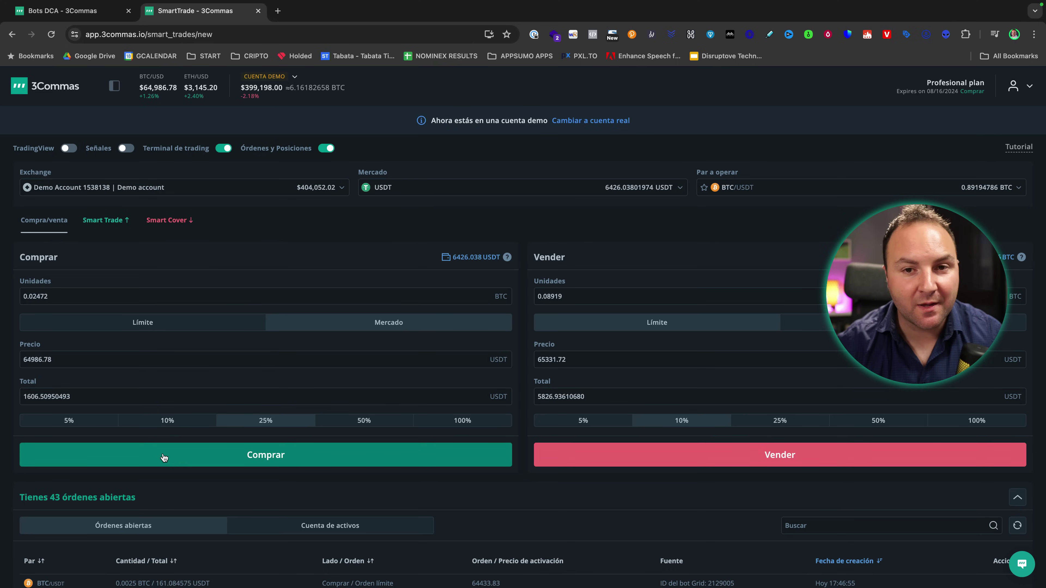
Open the Smart Trade form and try the limit and market options for the purchase price
{"action": "left_click", "coordinate": [104, 222]}
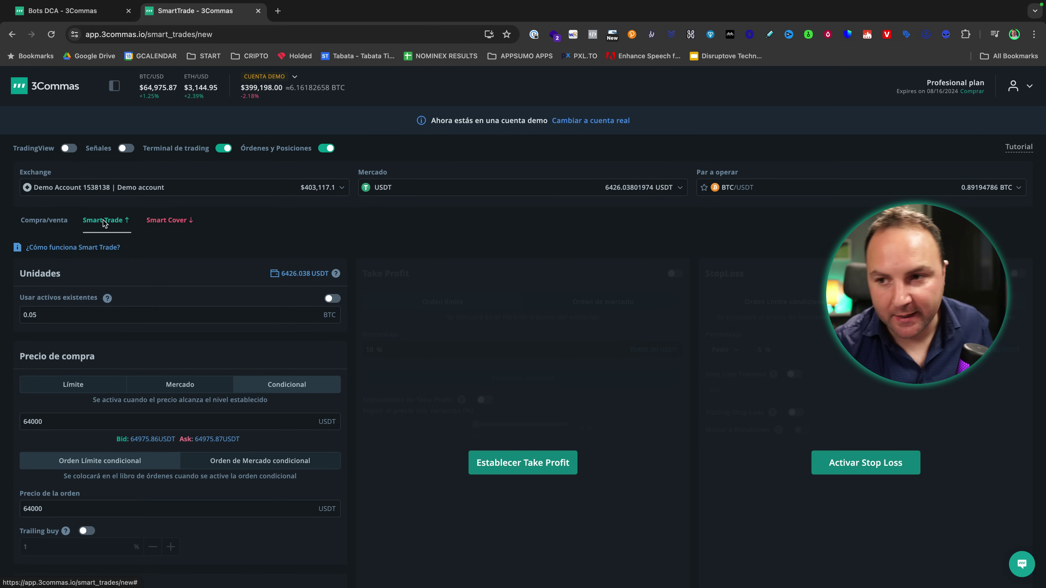
{"action": "scroll", "coordinate": [122, 315], "scroll_direction": "down", "scroll_amount": 2}
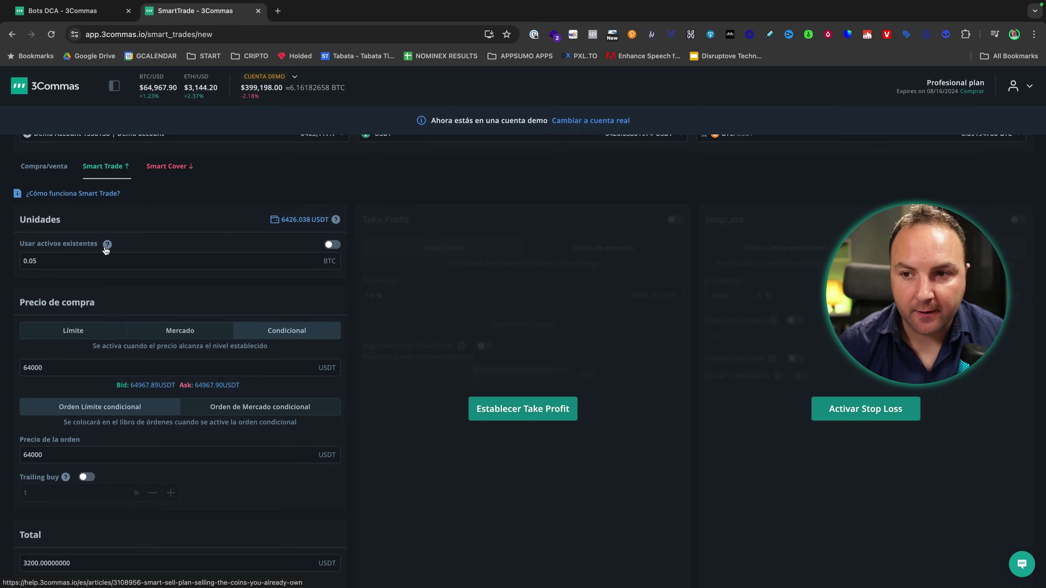
{"action": "double_click", "coordinate": [47, 260]}
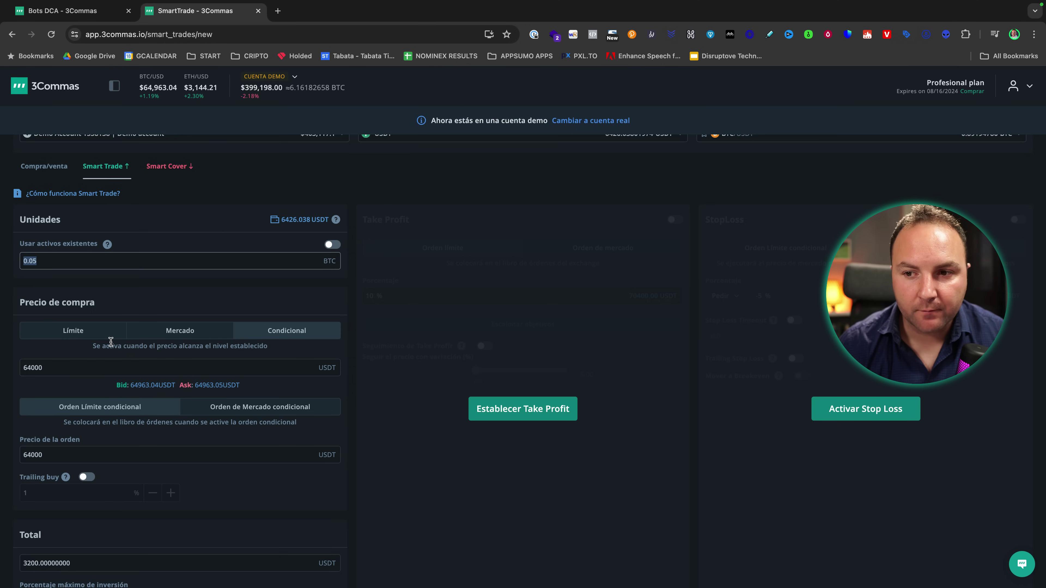
{"action": "left_click", "coordinate": [80, 333]}
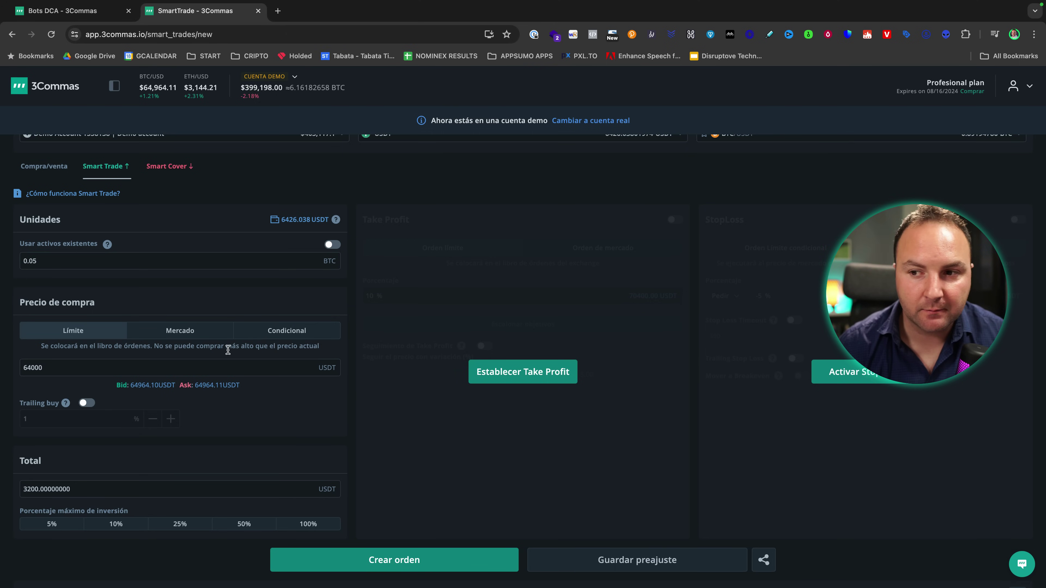
{"action": "left_click", "coordinate": [187, 332]}
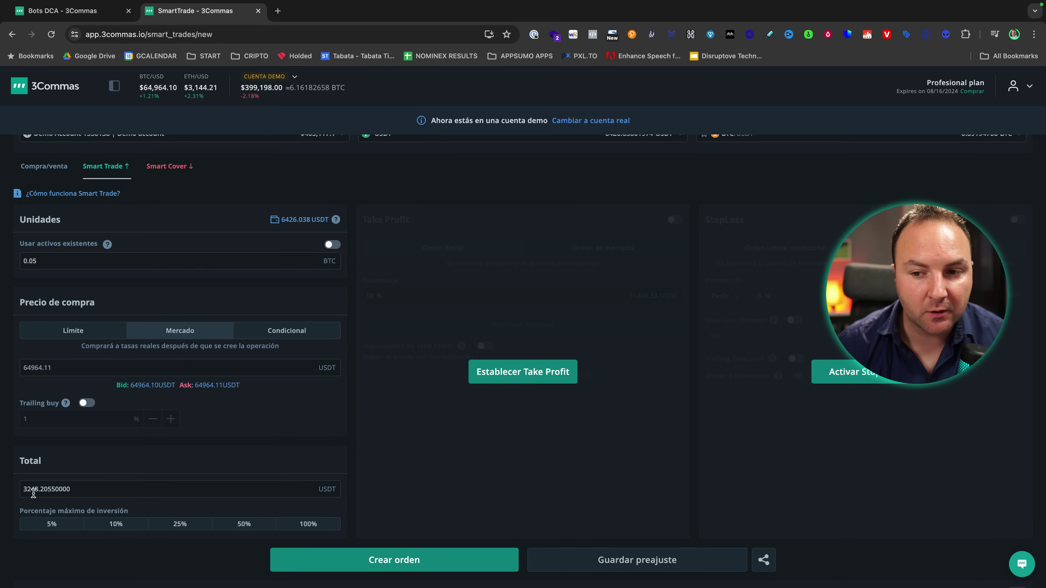
Make the purchase conditional with a 63000 USDT trigger price and a limit order price of 62000 USDT
{"action": "left_click", "coordinate": [254, 335]}
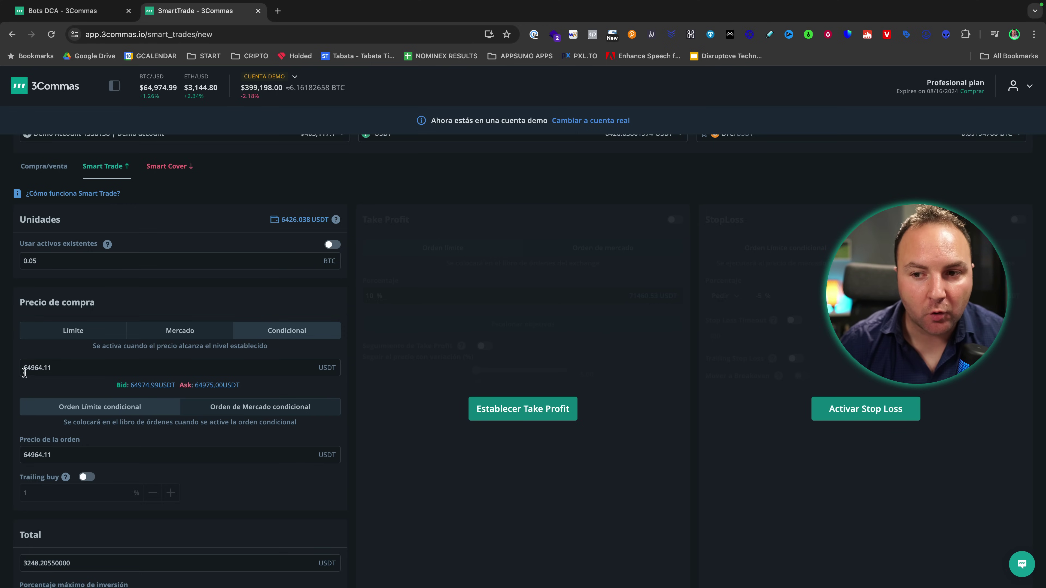
{"action": "double_click", "coordinate": [31, 368]}
{"action": "type", "text": "63000"}
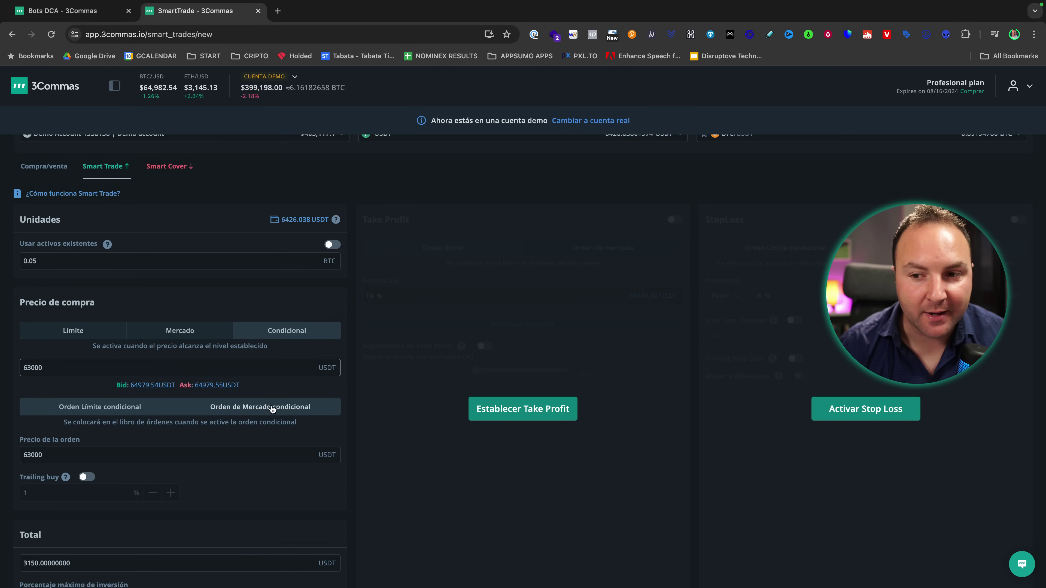
{"action": "left_click", "coordinate": [34, 455]}
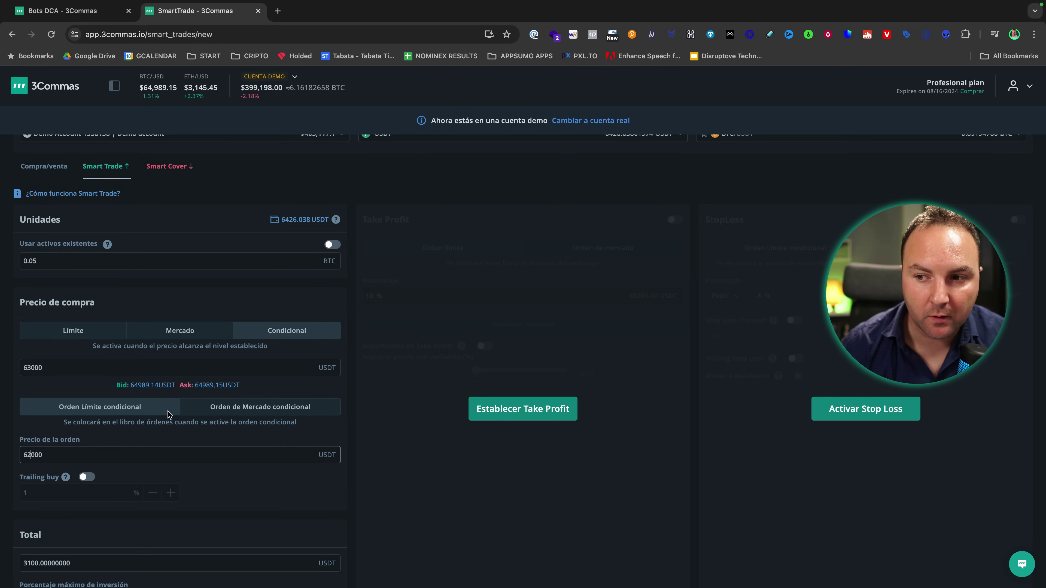
Change the conditional purchase to a market order and enable trailing buy at 1.00%
{"action": "left_click", "coordinate": [236, 410]}
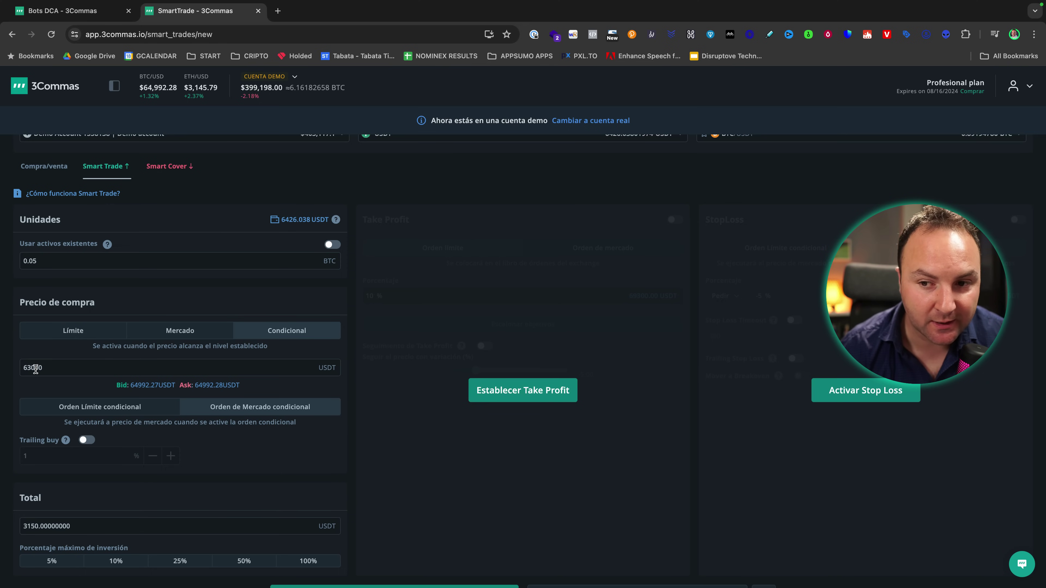
{"action": "mouse_move", "coordinate": [39, 444]}
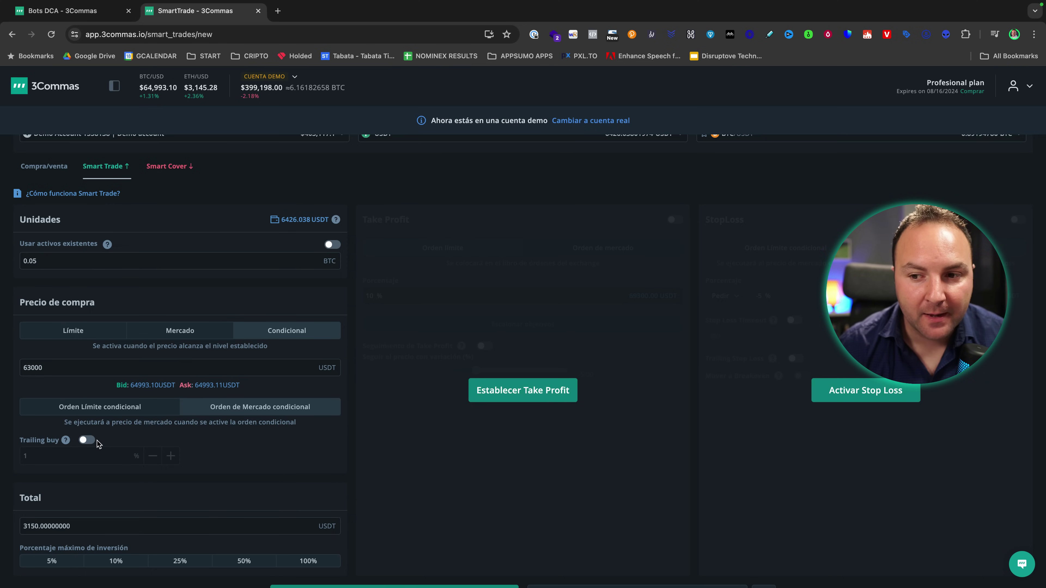
{"action": "left_click", "coordinate": [87, 440]}
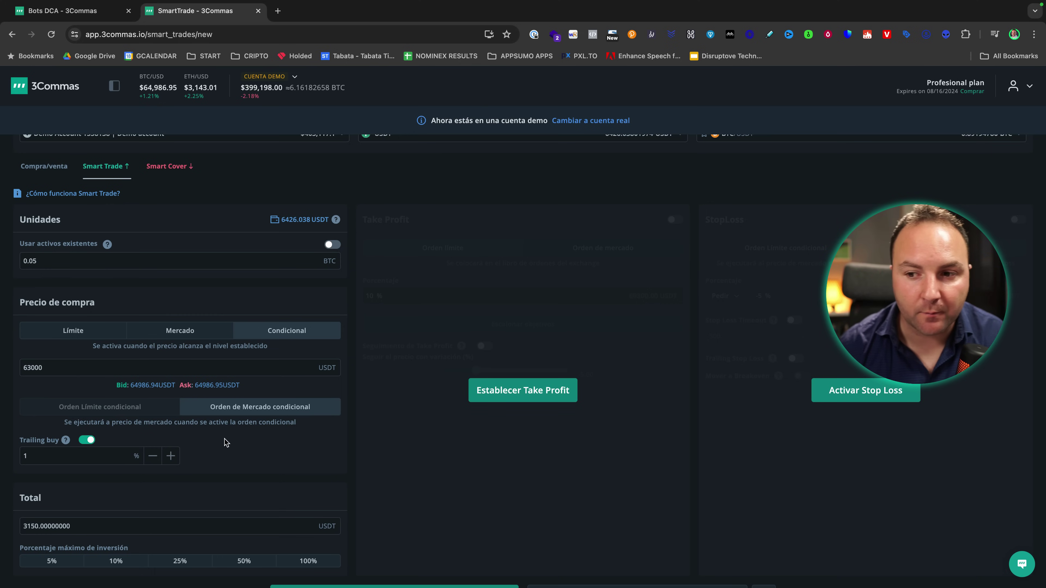
{"action": "left_click", "coordinate": [171, 459]}
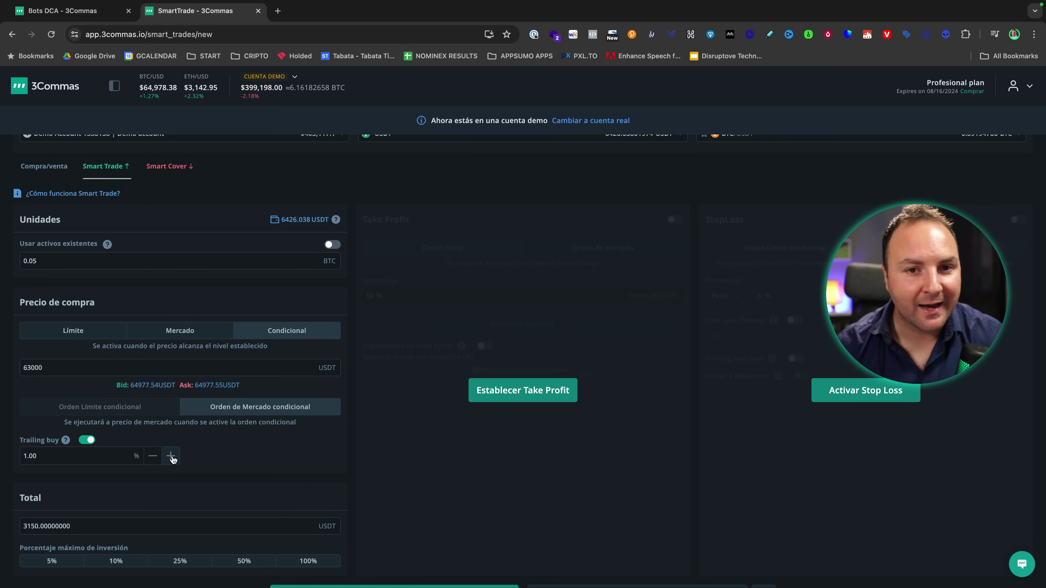
Enable Take Profit for the trade and set its percentage to 5%
{"action": "scroll", "coordinate": [264, 455], "scroll_direction": "down", "scroll_amount": 1}
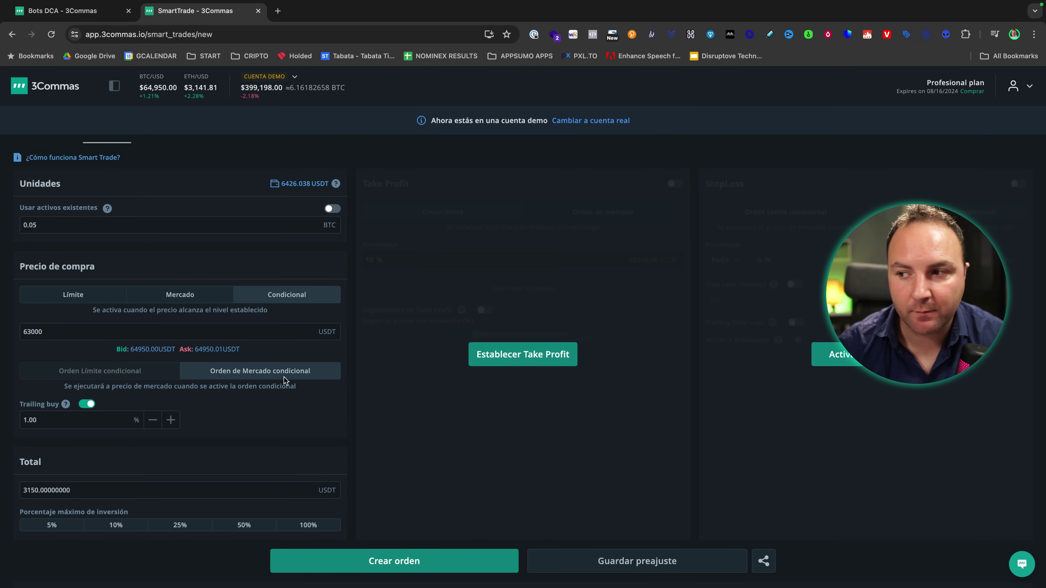
{"action": "left_click", "coordinate": [524, 357]}
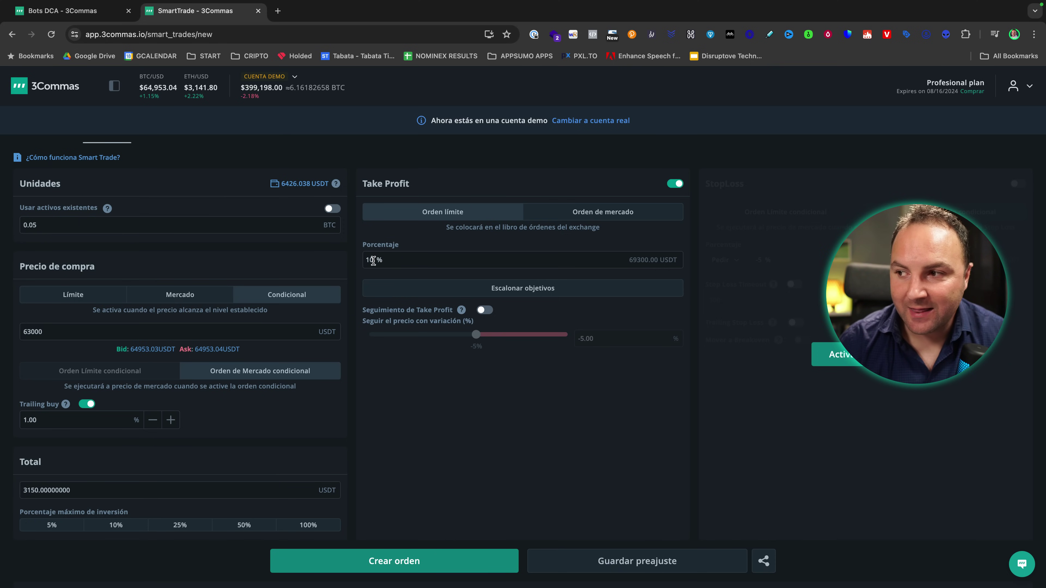
{"action": "left_click", "coordinate": [394, 260]}
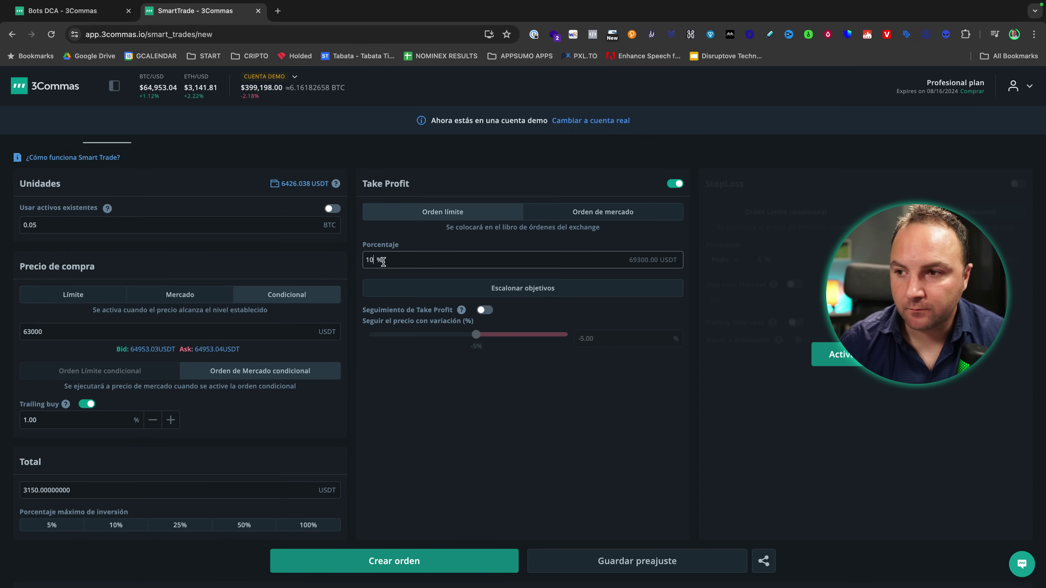
{"action": "key", "text": "BackSpace"}
{"action": "key", "text": "BackSpace"}
{"action": "type", "text": "5"}
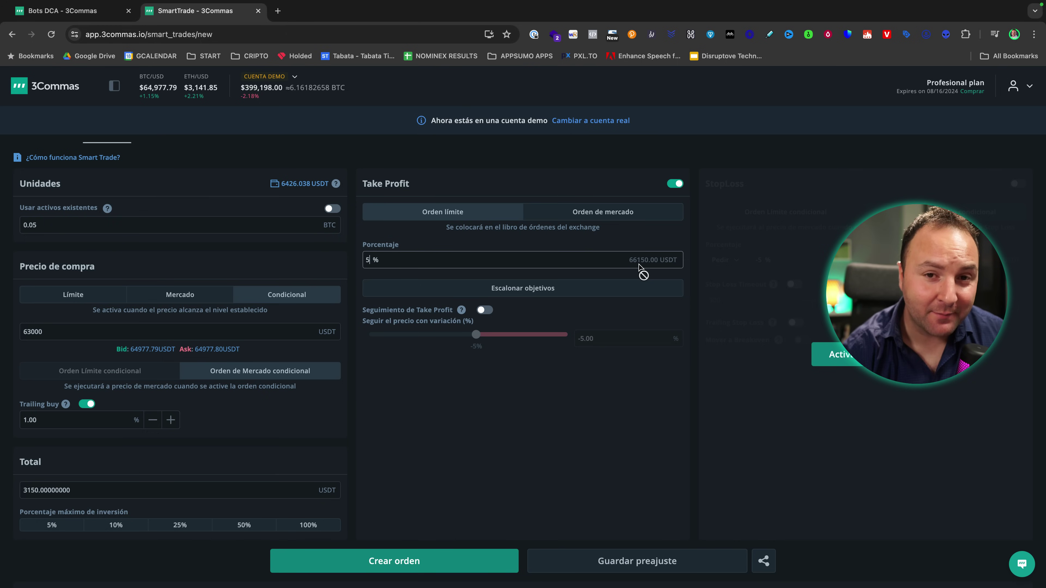
Split the take profit into targets and add a first target at 10% with 50% of the volume
{"action": "left_click", "coordinate": [550, 289]}
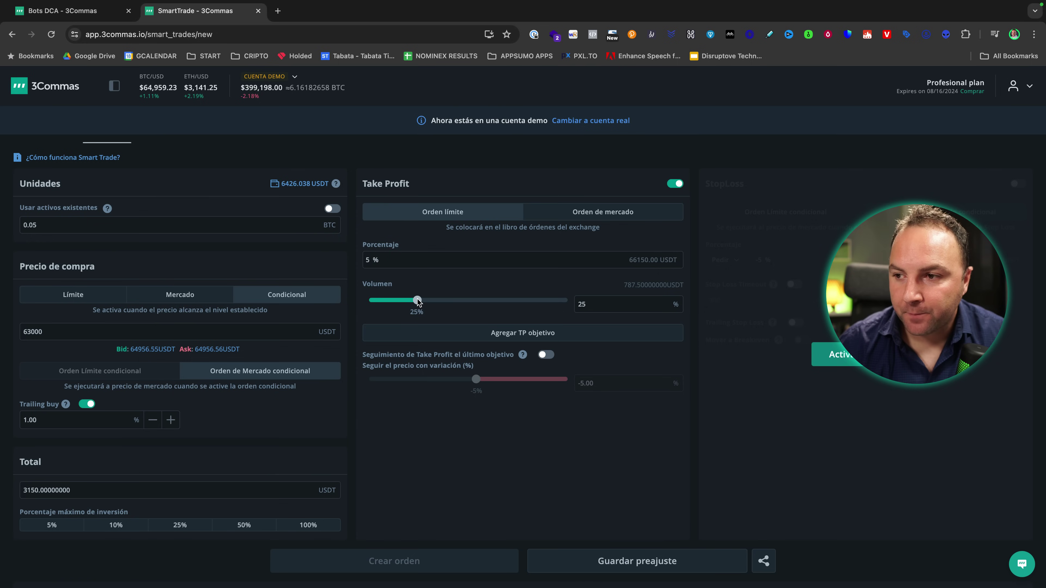
{"action": "left_click_drag", "start_coordinate": [418, 301], "coordinate": [468, 302]}
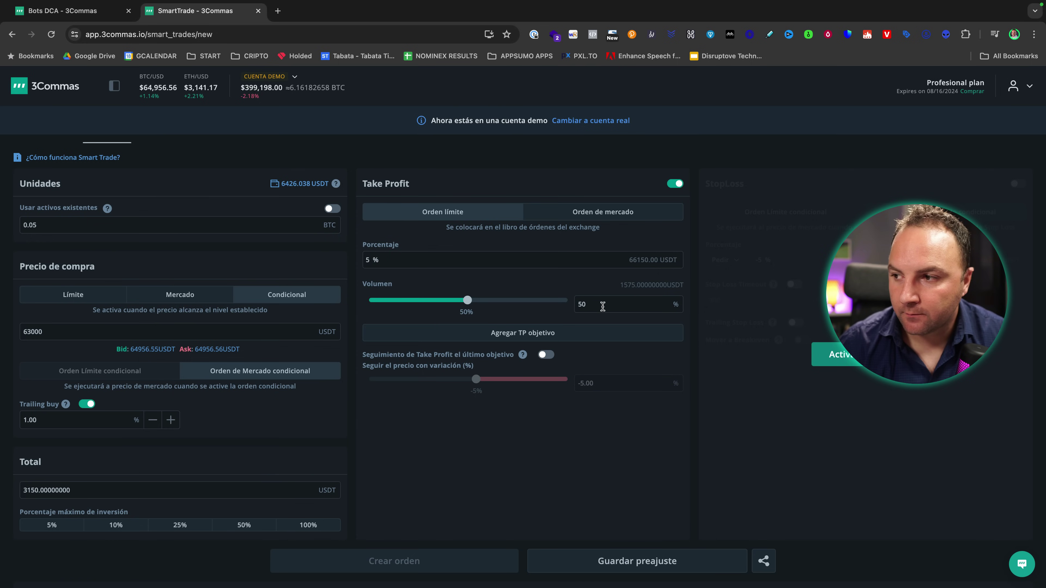
{"action": "left_click", "coordinate": [370, 263]}
{"action": "key", "text": "BackSpace"}
{"action": "type", "text": "10"}
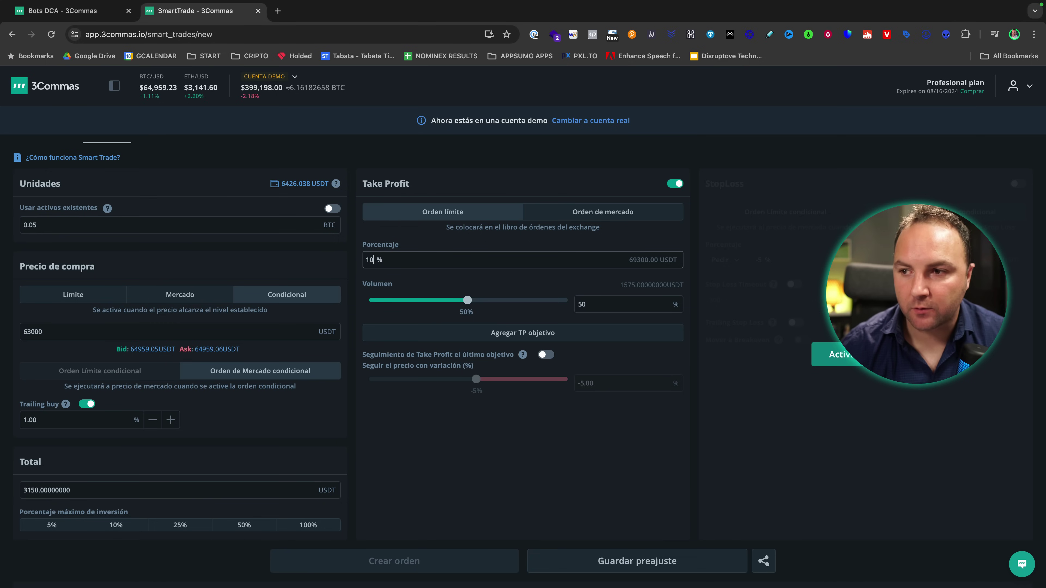
{"action": "left_click", "coordinate": [525, 338]}
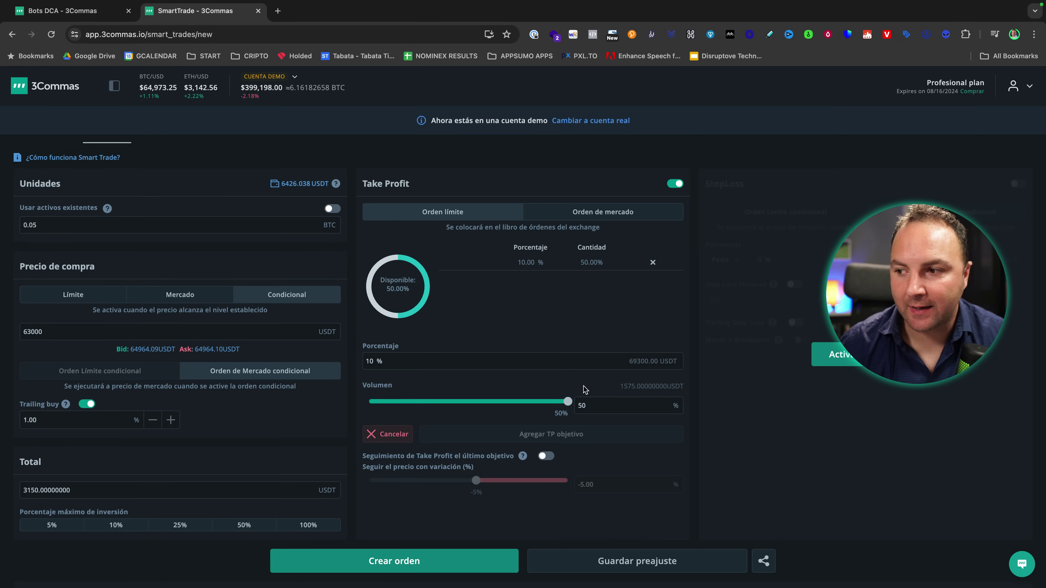
Add a second take profit target at 15% with 25% of the volume
{"action": "left_click_drag", "start_coordinate": [567, 401], "coordinate": [470, 398]}
{"action": "double_click", "coordinate": [371, 361]}
{"action": "type", "text": "15"}
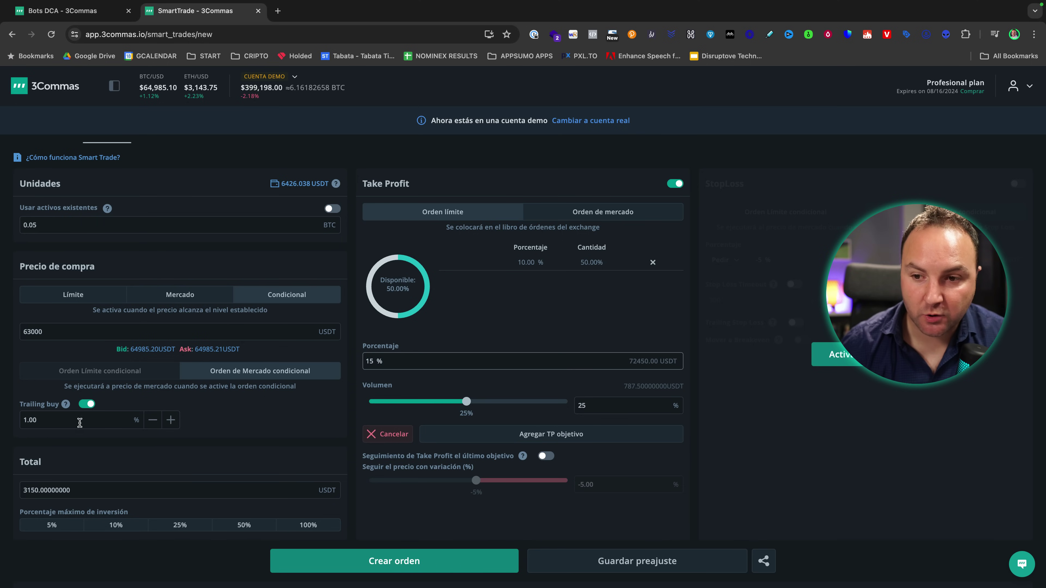
{"action": "mouse_move", "coordinate": [447, 456]}
{"action": "left_click", "coordinate": [572, 438]}
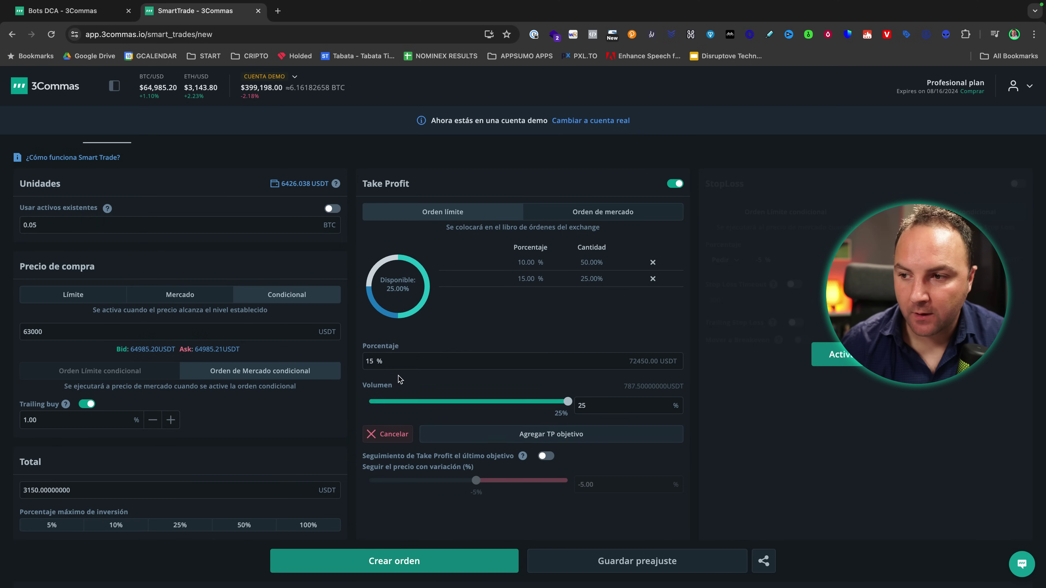
Add a third take profit target at 30% with the remaining 25% of the volume
{"action": "double_click", "coordinate": [368, 361]}
{"action": "type", "text": "30"}
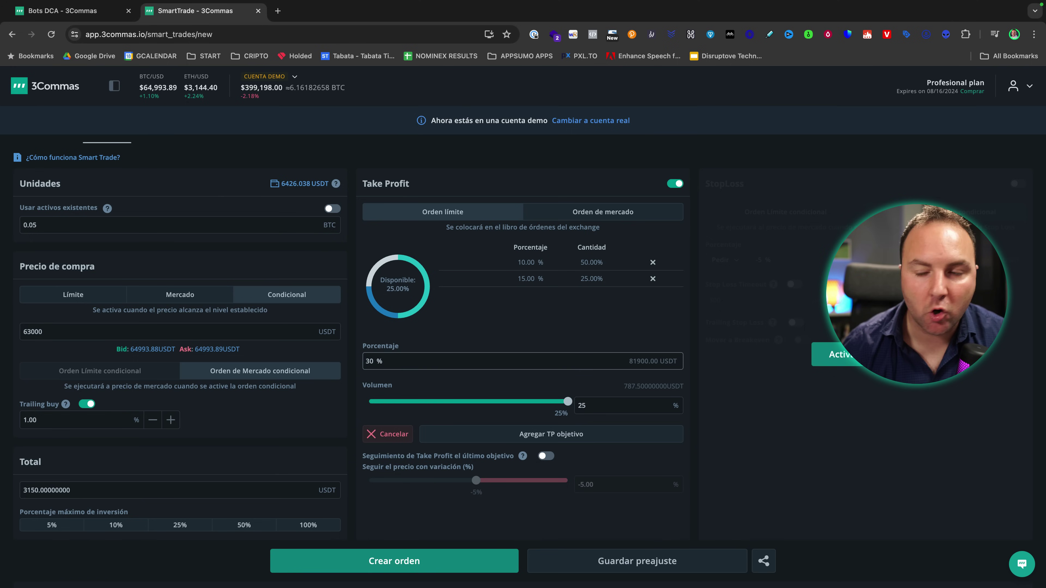
{"action": "left_click", "coordinate": [563, 438]}
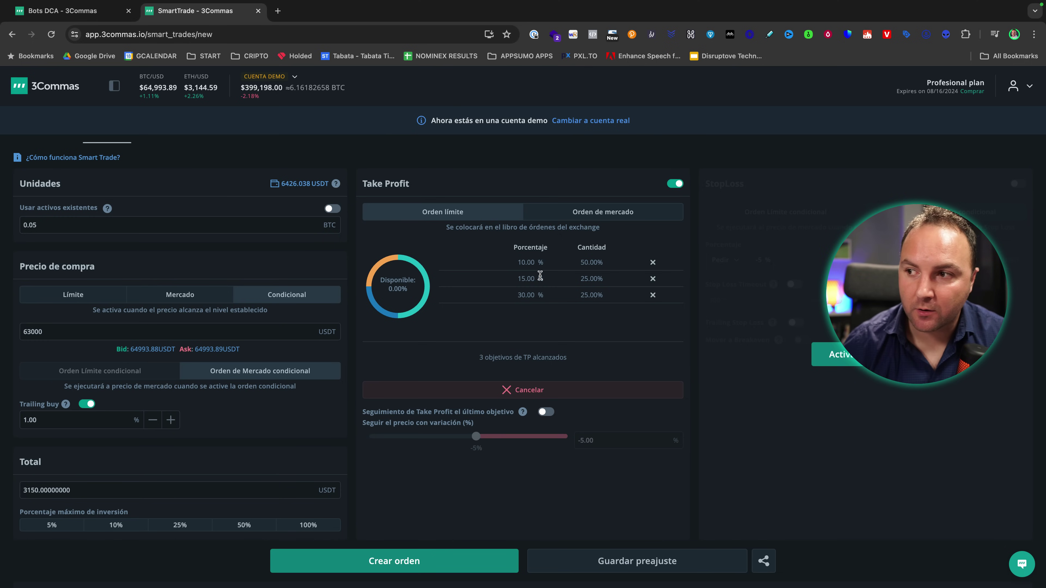
Change the take profit to a market order and enable trailing on the last target
{"action": "left_click", "coordinate": [563, 216]}
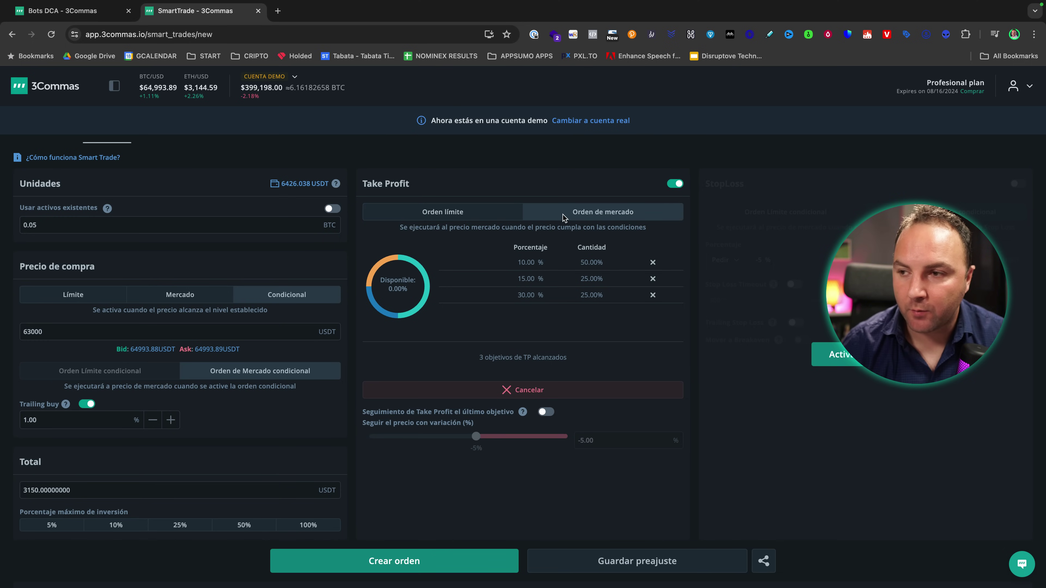
{"action": "left_click", "coordinate": [546, 412]}
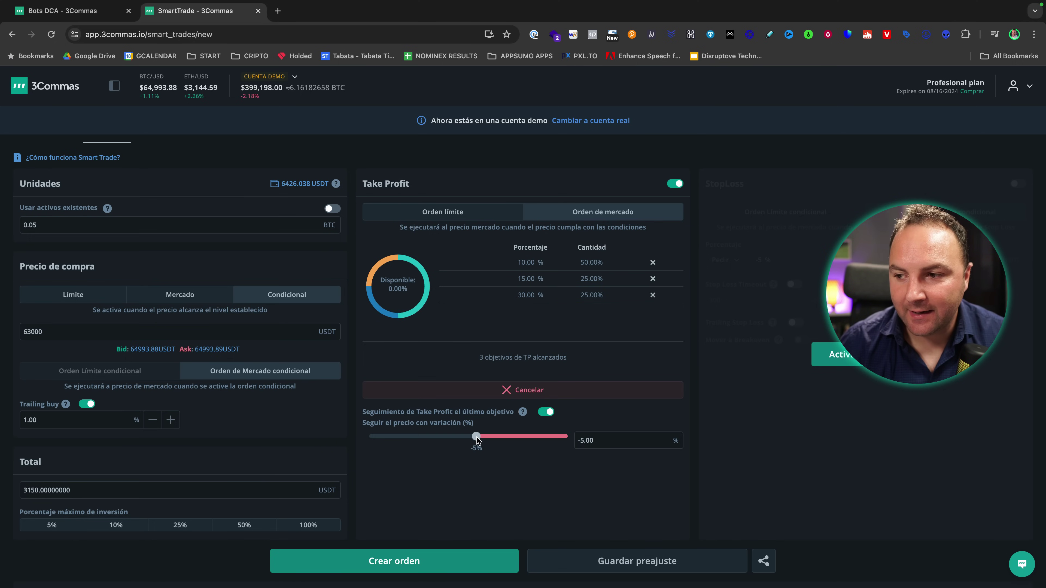
Set the last target's trailing take profit deviation to -2% and cancel the split targets, confirming the reset of the take profit steps
{"action": "left_click_drag", "start_coordinate": [491, 437], "coordinate": [538, 440]}
{"action": "left_click", "coordinate": [534, 439]}
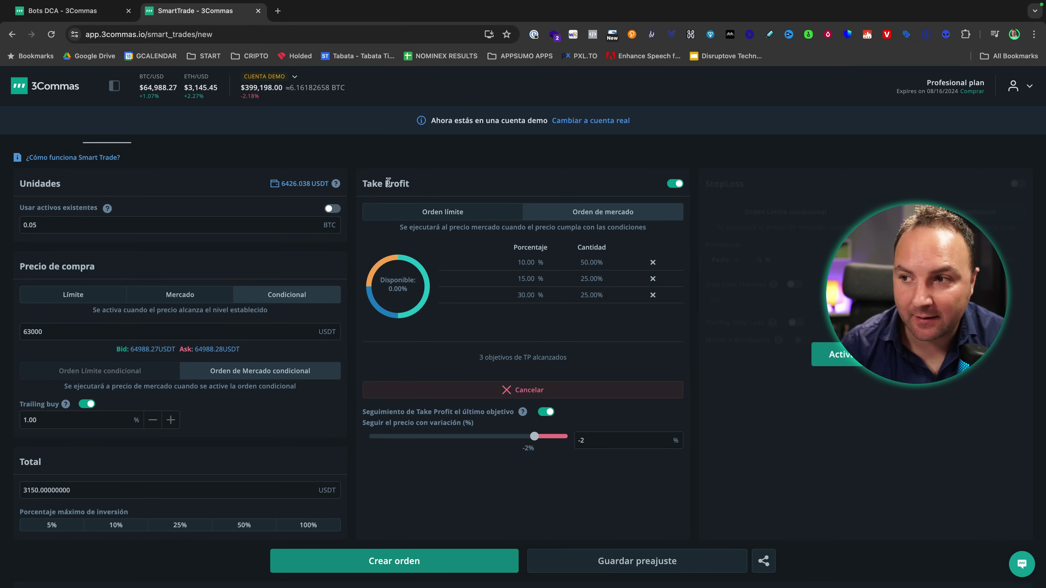
{"action": "left_click", "coordinate": [626, 391]}
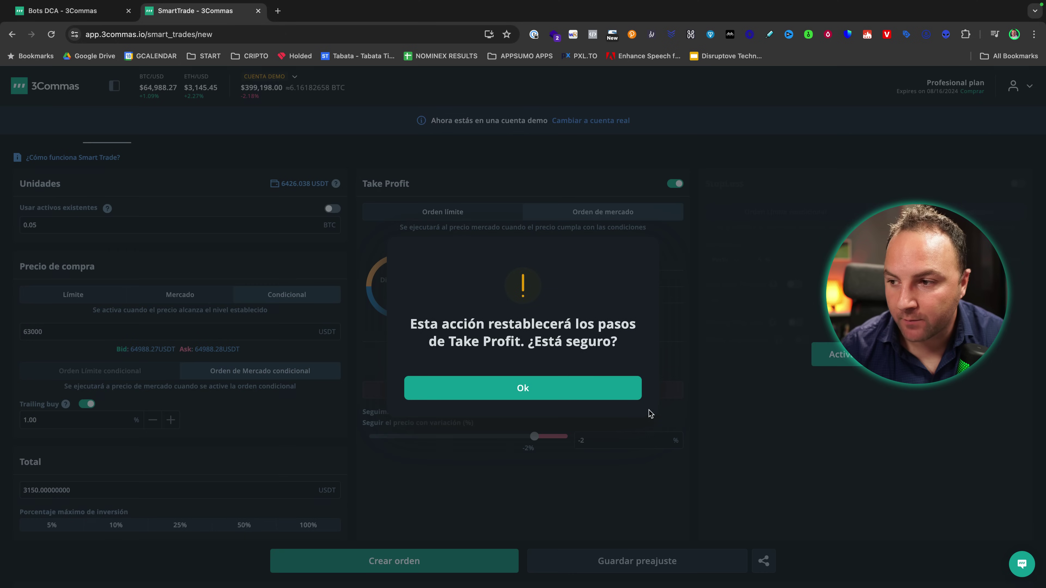
{"action": "left_click", "coordinate": [534, 390]}
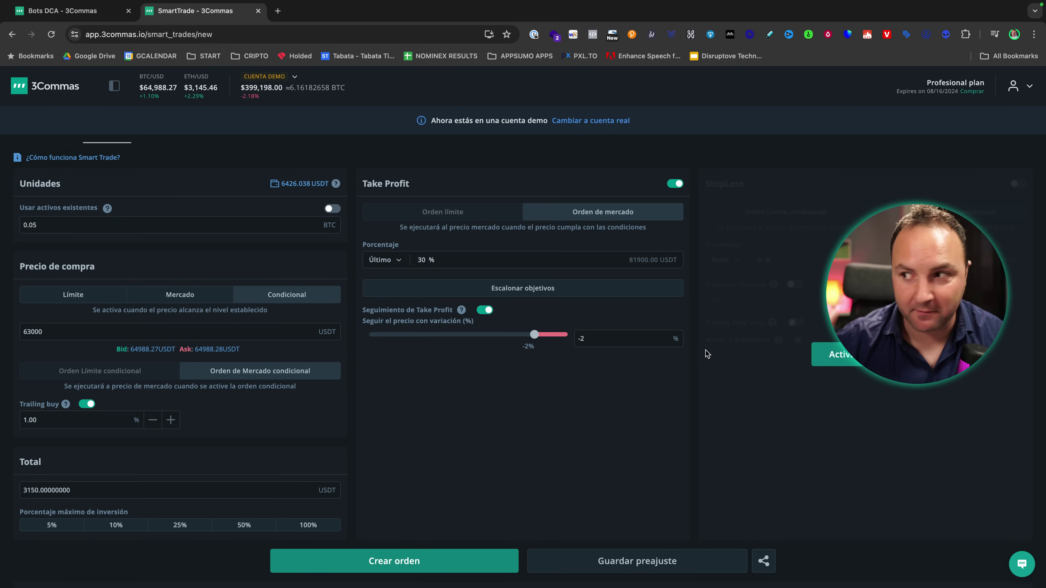
Enable a conditional market stop loss at -5% and check its level on the TradingView chart before hiding the chart
{"action": "left_click", "coordinate": [867, 355]}
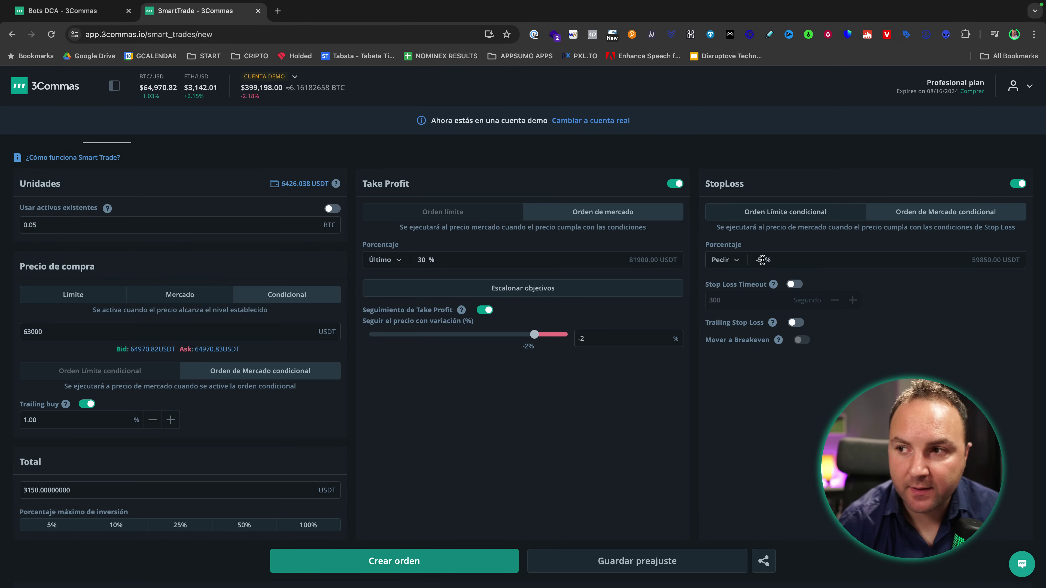
{"action": "scroll", "coordinate": [328, 210], "scroll_direction": "up", "scroll_amount": 3}
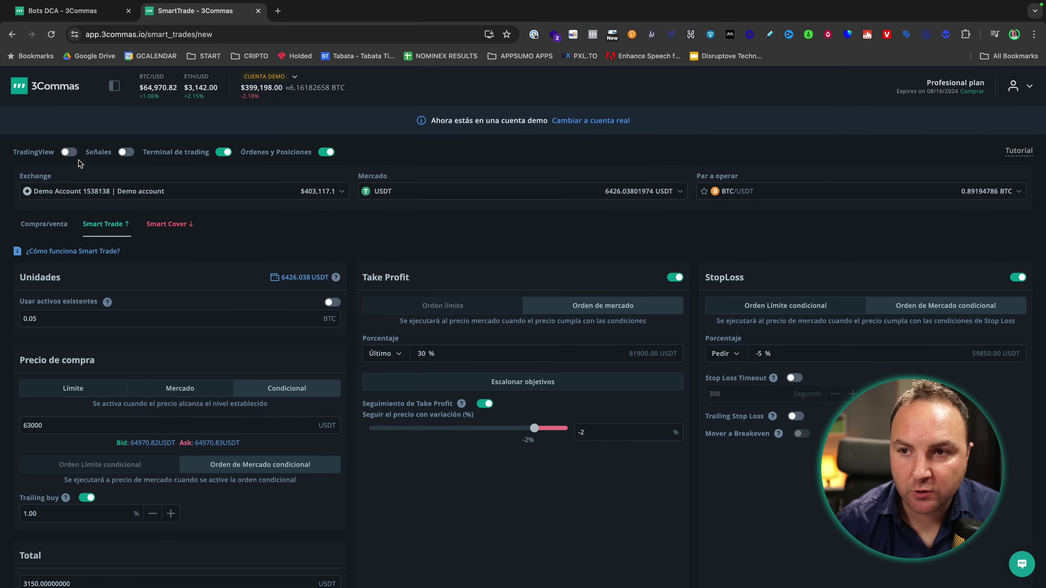
{"action": "left_click", "coordinate": [69, 153]}
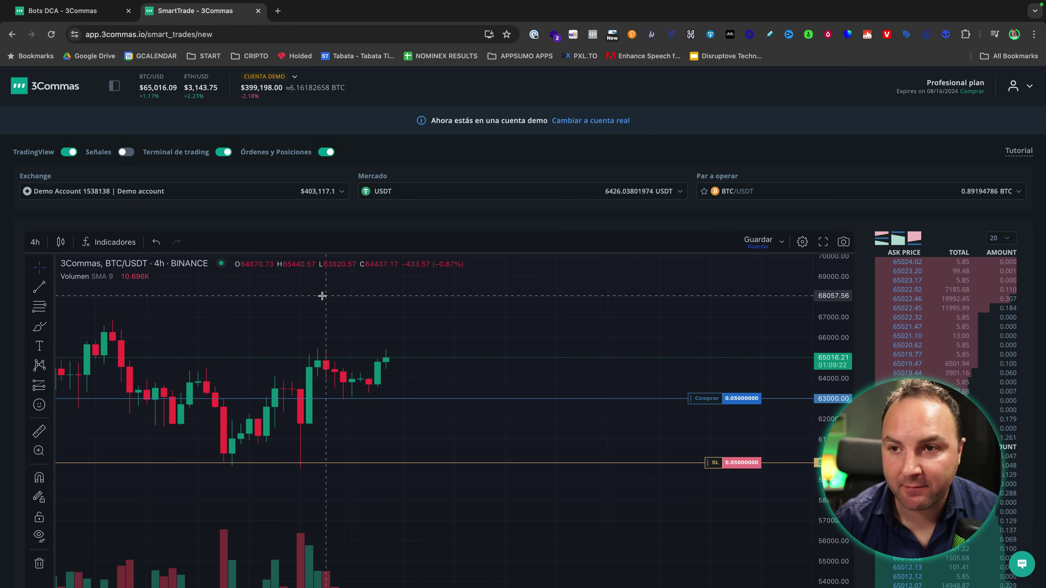
{"action": "left_click", "coordinate": [69, 151]}
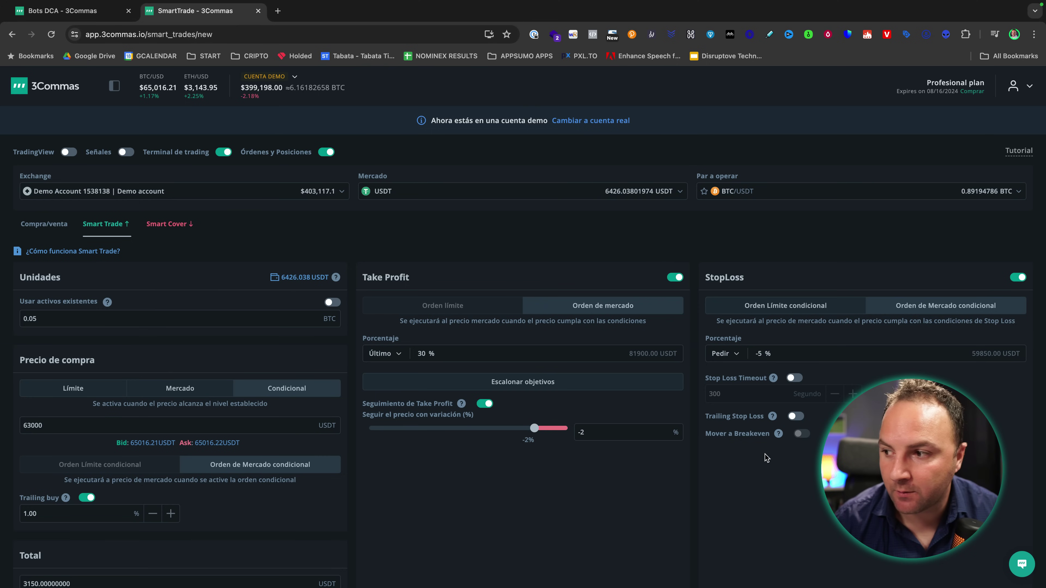
Enable the stop loss timeout at 300 seconds and turn on the trailing stop loss
{"action": "mouse_move", "coordinate": [760, 384]}
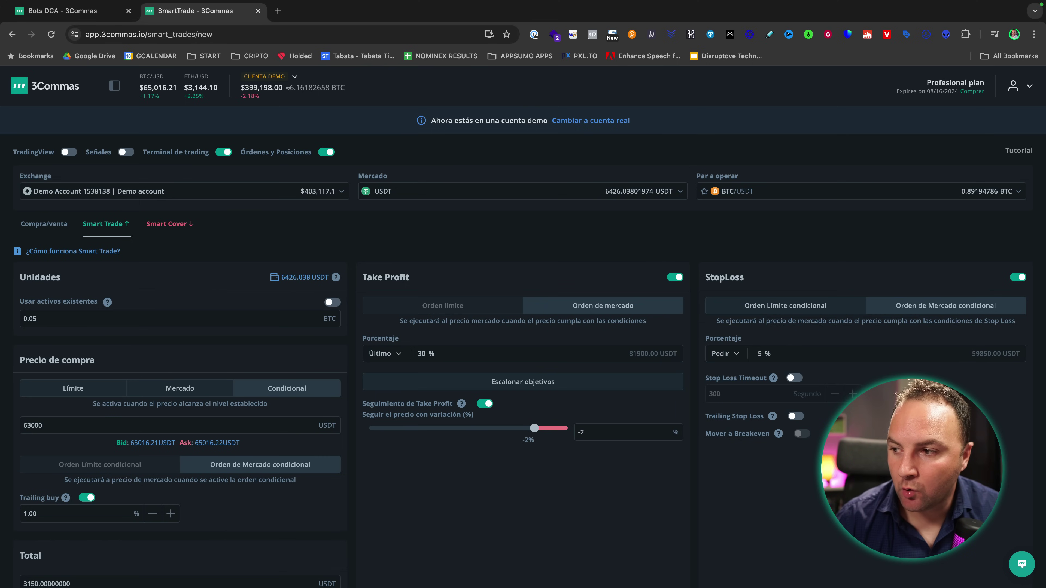
{"action": "mouse_move", "coordinate": [727, 386]}
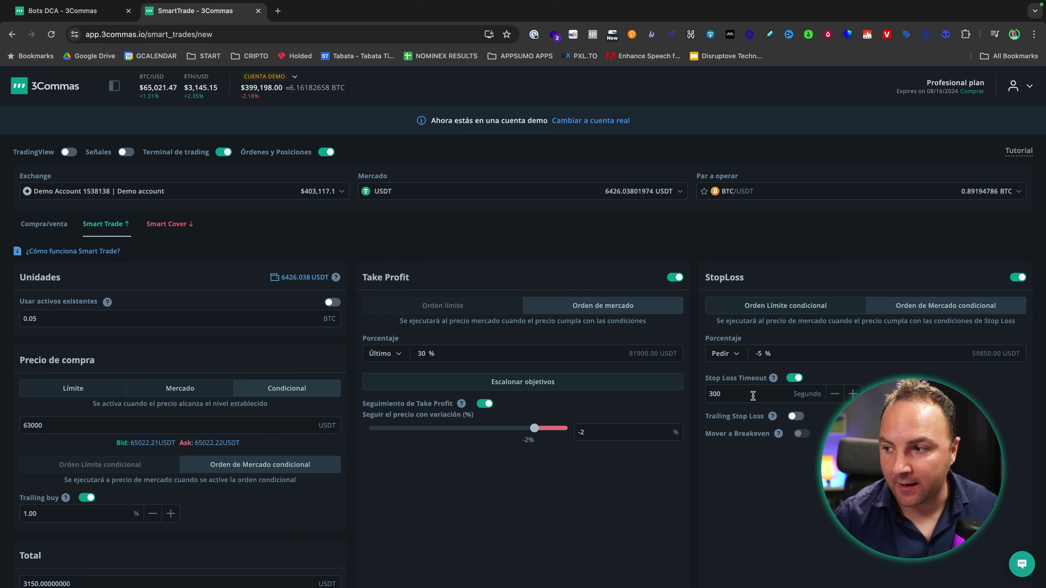
{"action": "mouse_move", "coordinate": [725, 420]}
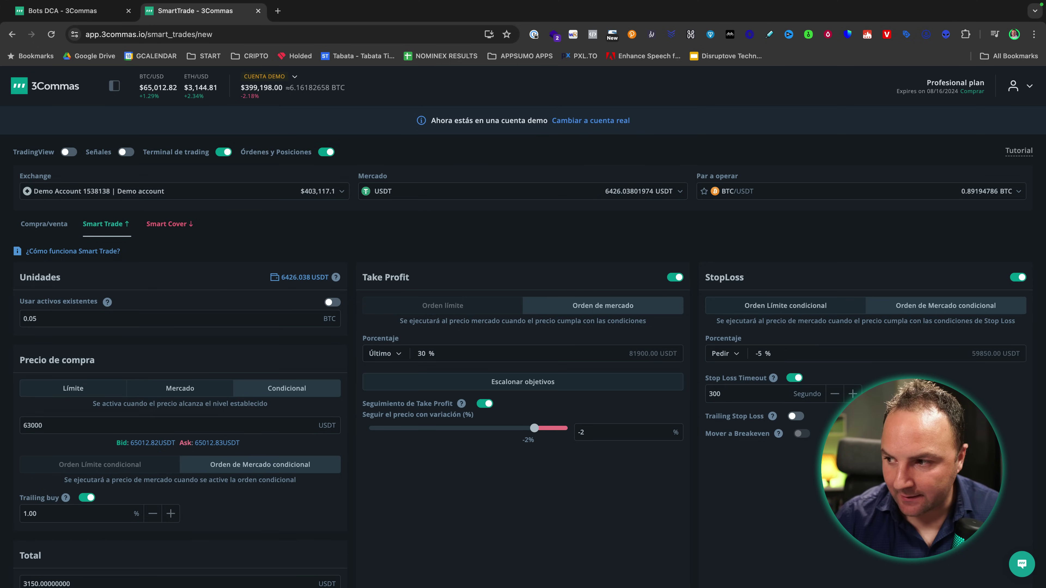
{"action": "left_click", "coordinate": [797, 417]}
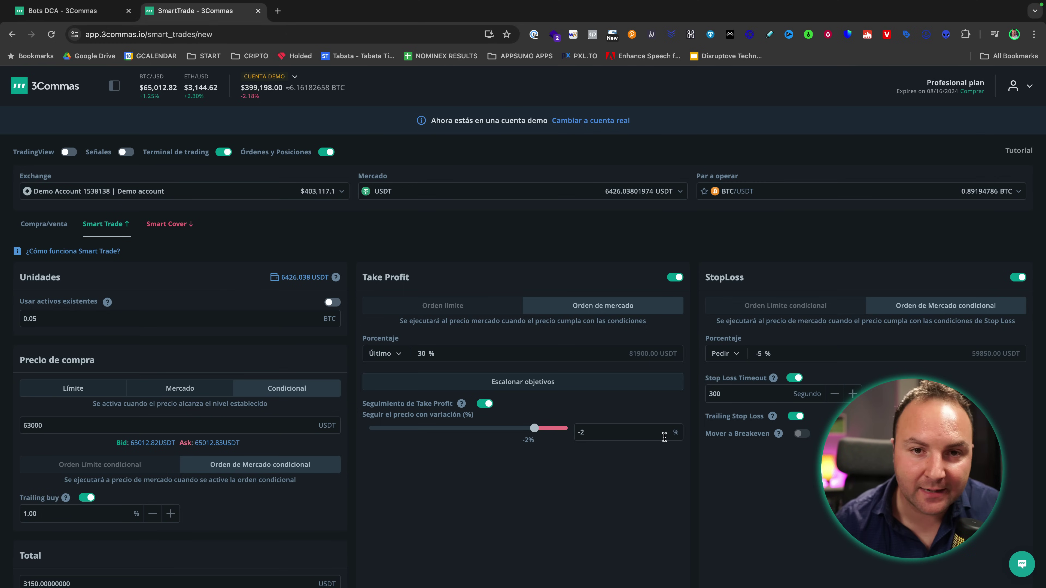
Split the take profit into targets again and add a target at 30% with 25% of the volume
{"action": "mouse_move", "coordinate": [735, 442]}
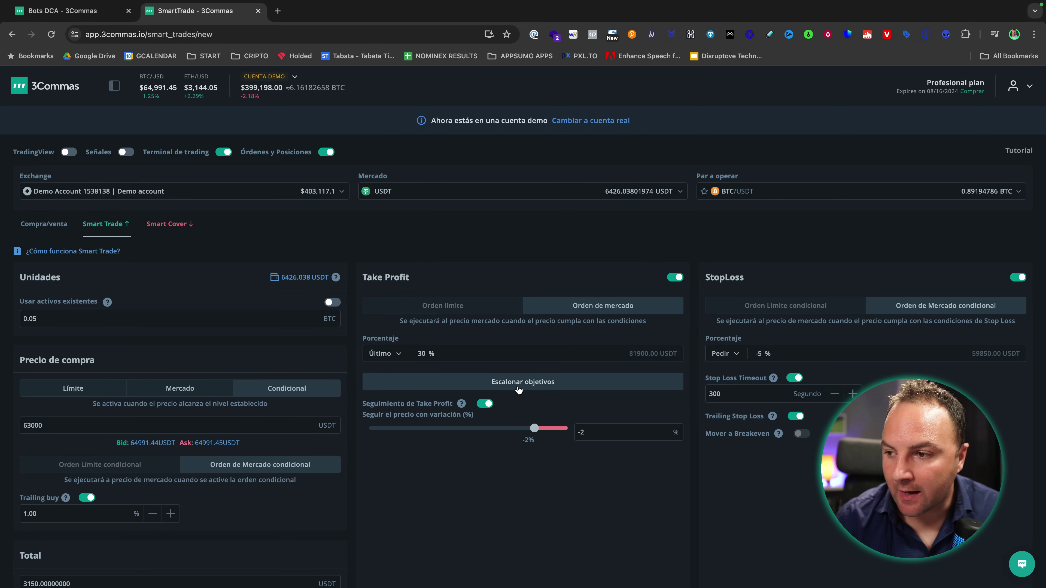
{"action": "left_click", "coordinate": [510, 381]}
{"action": "left_click", "coordinate": [521, 427]}
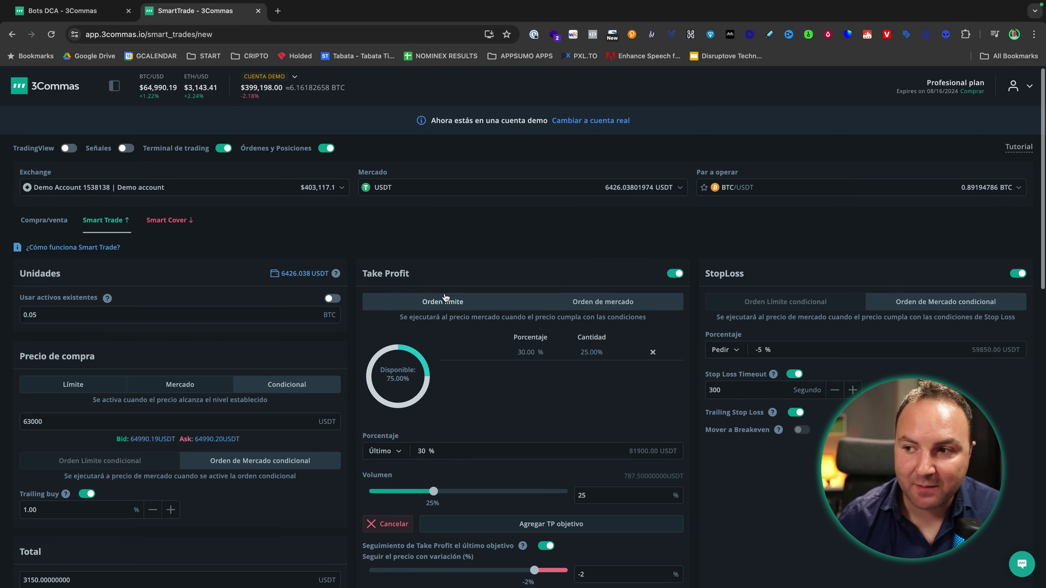
{"action": "scroll", "coordinate": [474, 305], "scroll_direction": "down", "scroll_amount": 2}
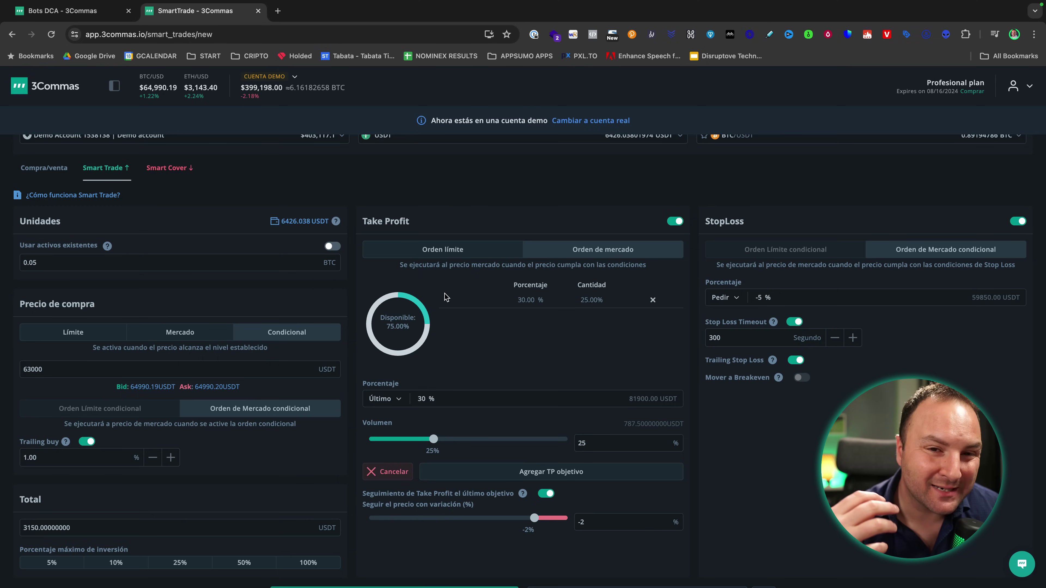